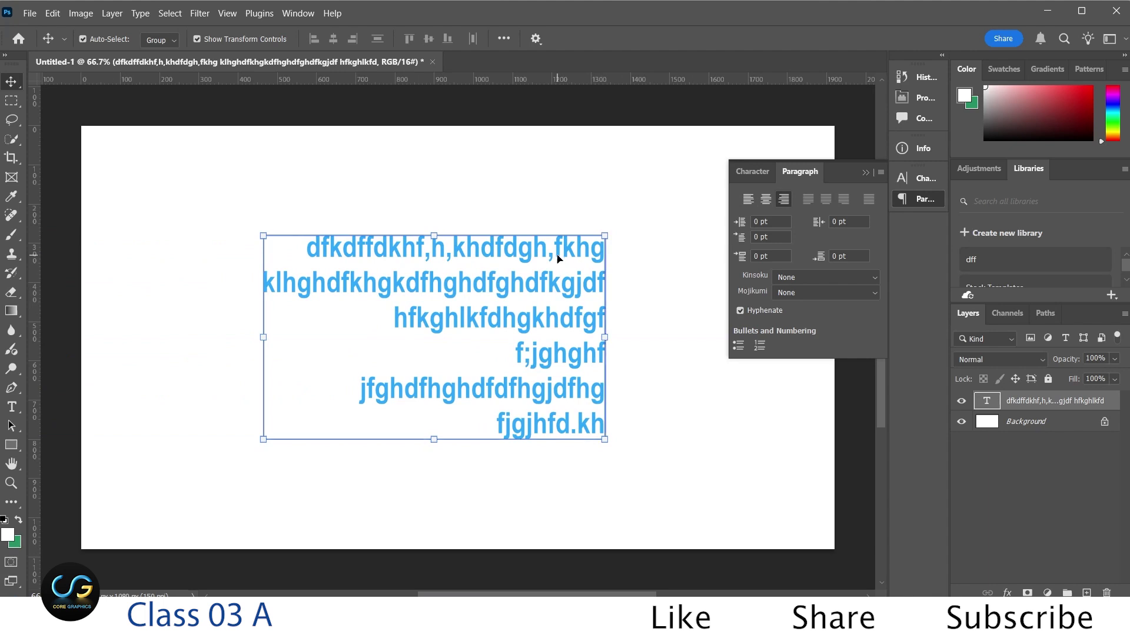
Step: Move the text block slightly right and try right margin indents of -20.5 pt and 50 pt, settling on 78.5 pt
{"action": "left_click_drag", "start_coordinate": [560, 252], "coordinate": [585, 252]}
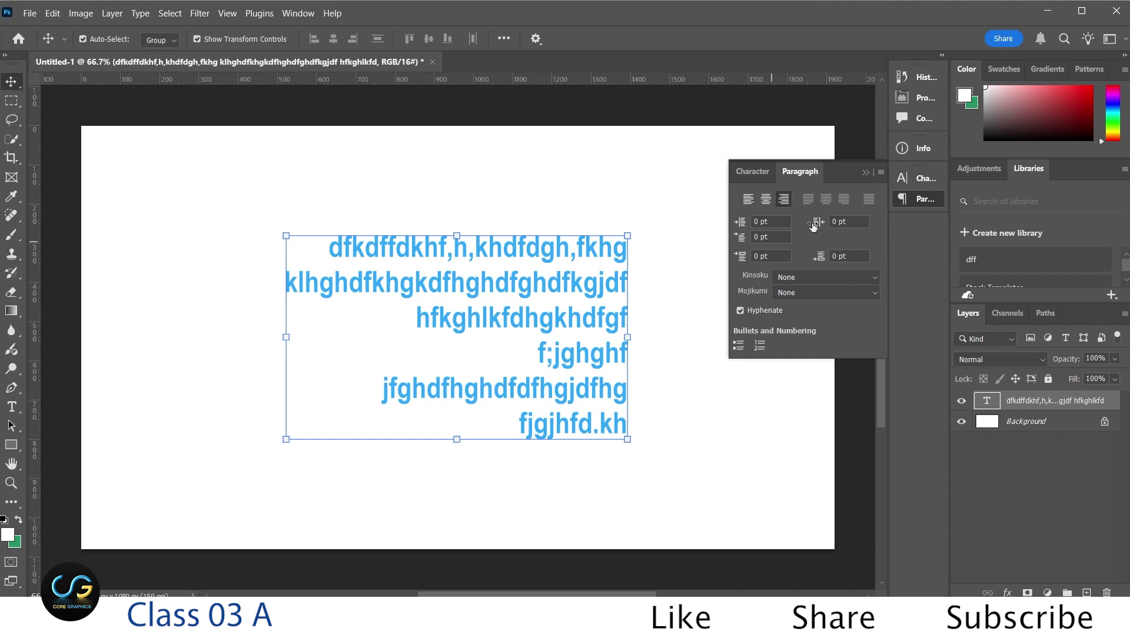
{"action": "left_click_drag", "start_coordinate": [813, 225], "coordinate": [778, 229]}
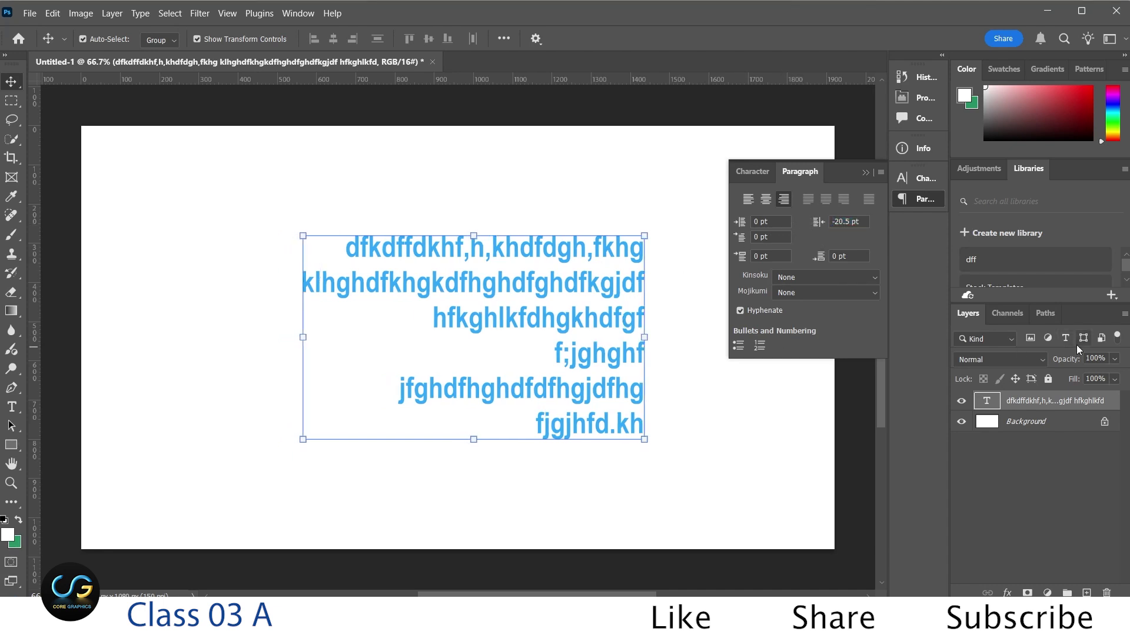
{"action": "left_click", "coordinate": [863, 225]}
{"action": "type", "text": "50"}
{"action": "key", "text": "Return"}
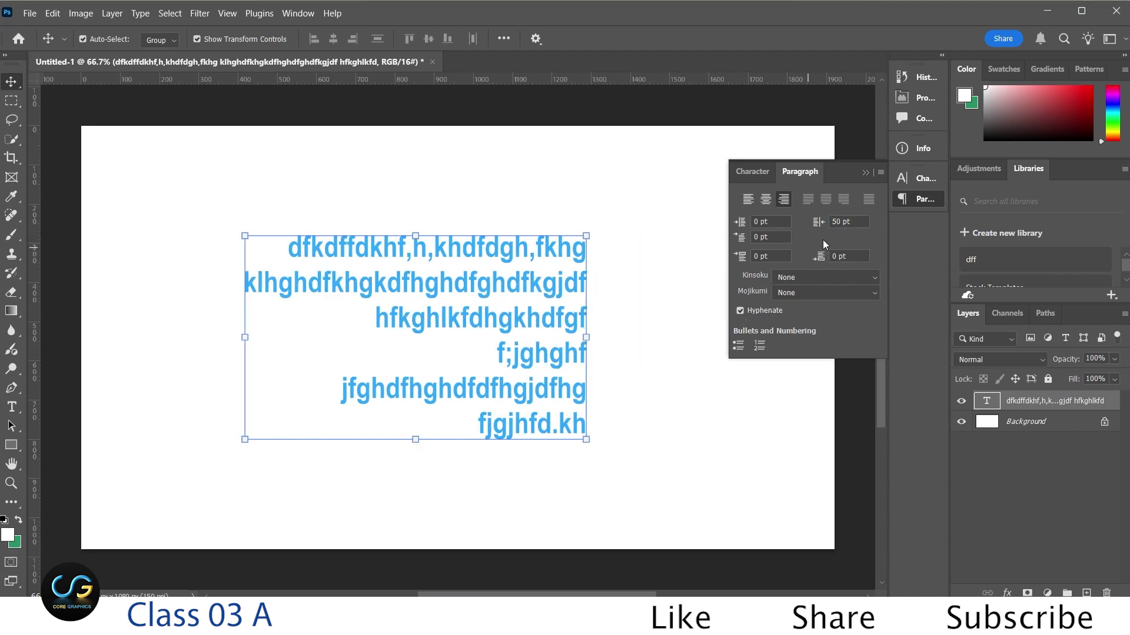
{"action": "left_click_drag", "start_coordinate": [823, 222], "coordinate": [863, 232]}
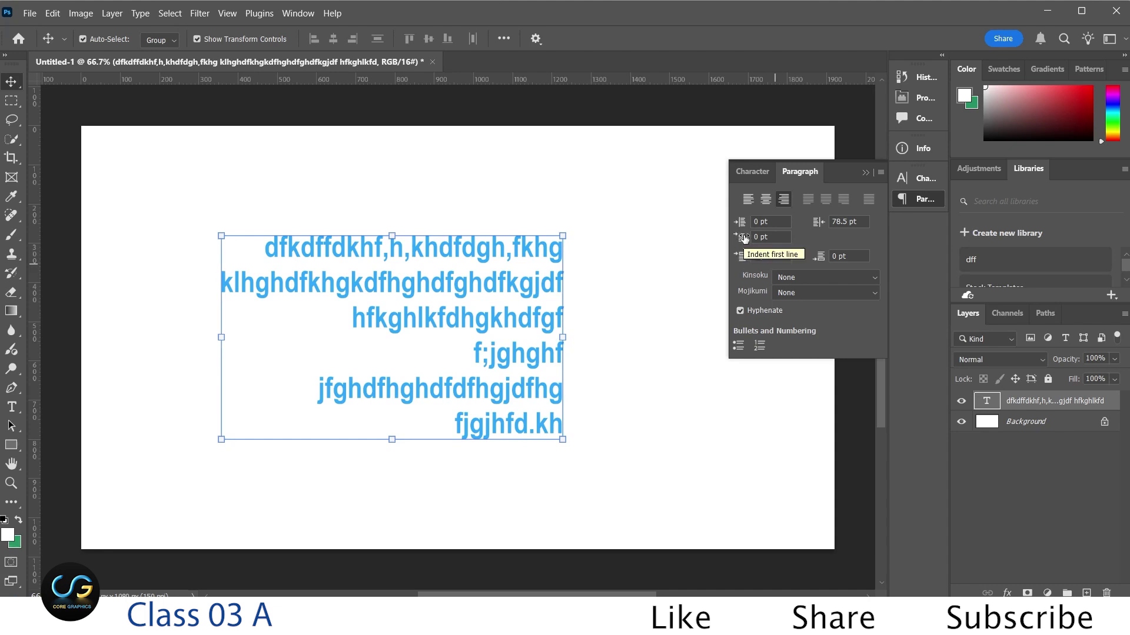
Step: Set the first-line indent to 46 pt, and try a 4 pt space before each paragraph and undo it
{"action": "left_click_drag", "start_coordinate": [744, 237], "coordinate": [842, 328]}
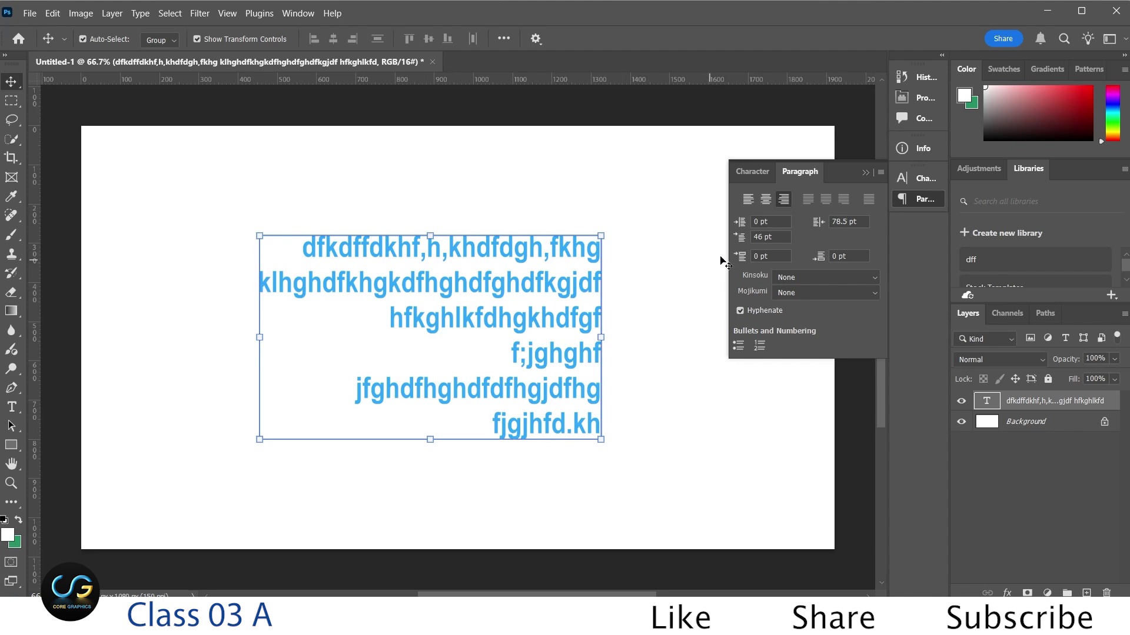
{"action": "left_click_drag", "start_coordinate": [749, 259], "coordinate": [752, 255]}
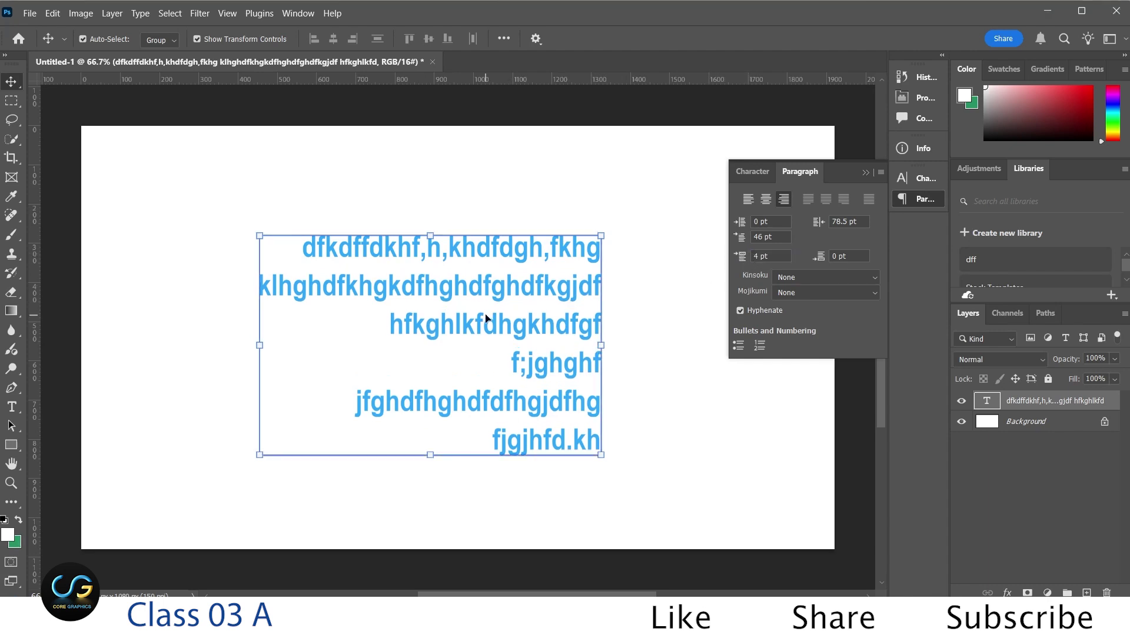
{"action": "key", "text": "ctrl+z"}
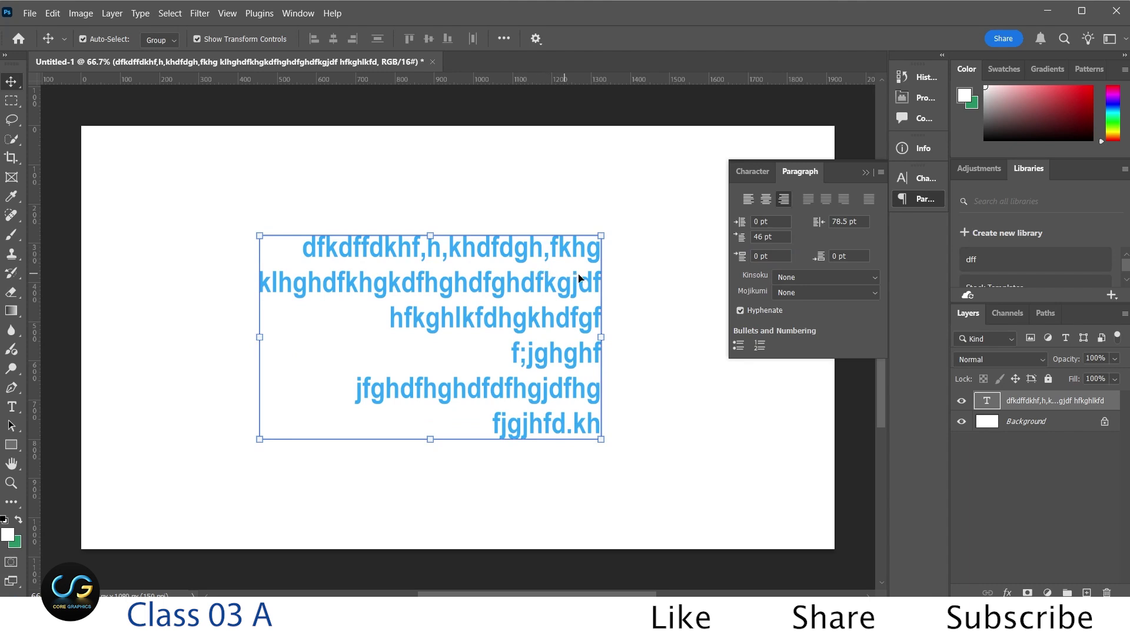
Step: Append the lines "jhdfkfgfdhghdfgdfdkghfhgjhdf", "lgjlfjgljfgjdfljgldfjgljdfgjdfljg" and "kfgjffghjfgjhfkhjfdkhgkdfg" to the text, and move the block up
{"action": "double_click", "coordinate": [560, 429]}
{"action": "left_click", "coordinate": [605, 422]}
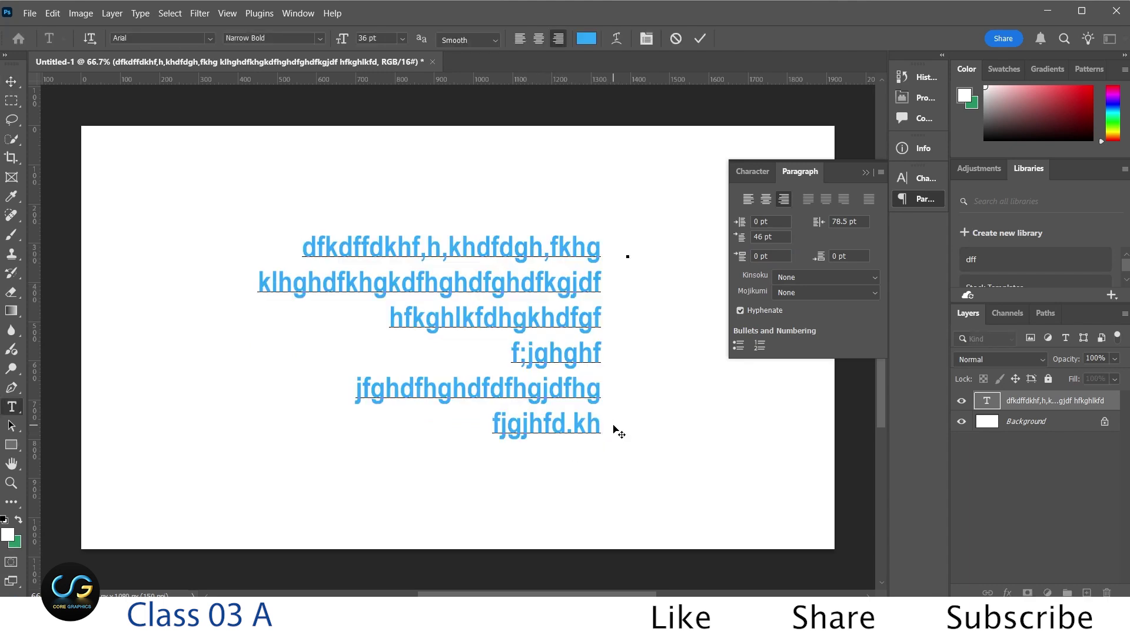
{"action": "key", "text": "Return"}
{"action": "type", "text": "jhdfkfgfdhghdfgdfdkghfhgjhdf"}
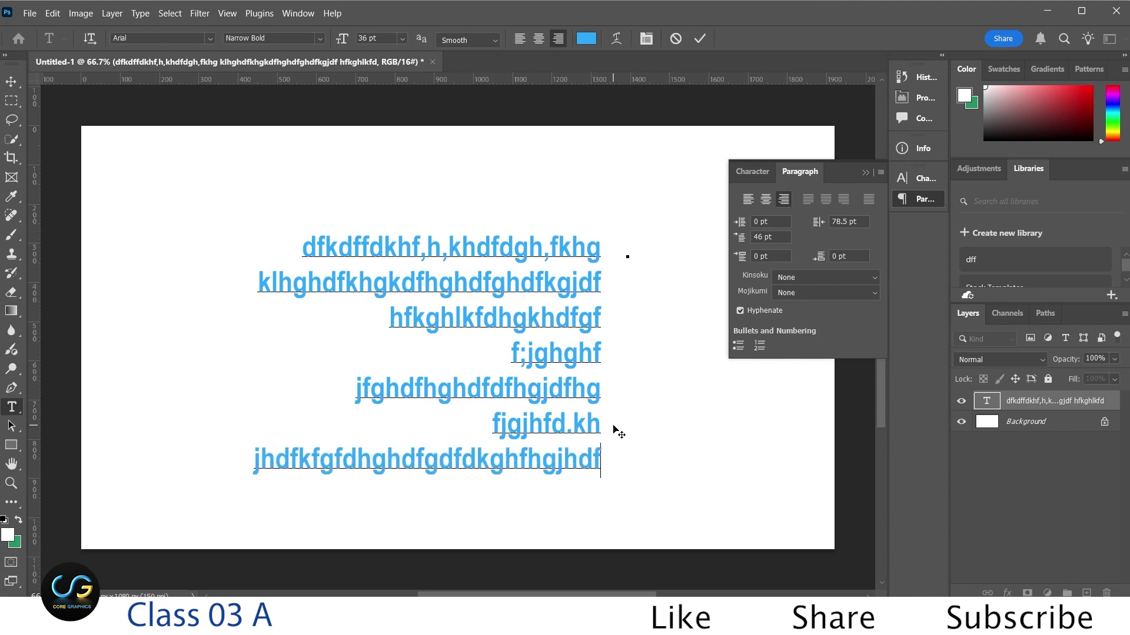
{"action": "key", "text": "Return"}
{"action": "type", "text": "lgjlfjgljfgjdfljgldfjgljdfgjdfljg"}
{"action": "key", "text": "Return"}
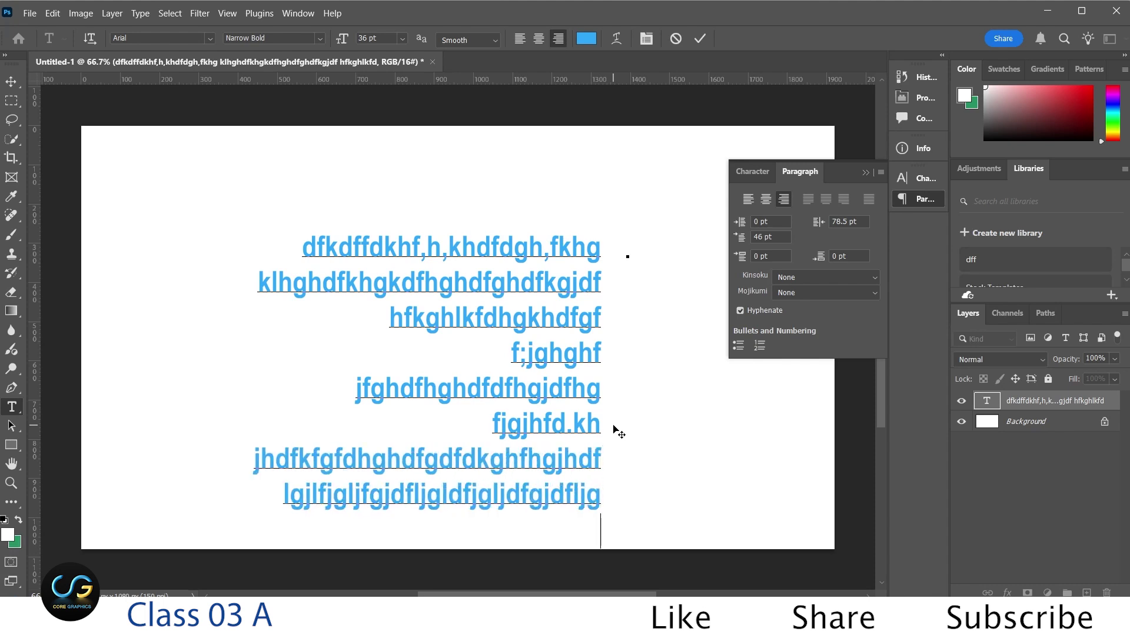
{"action": "type", "text": "kfgjffghjfgjhfkhjfdkhgkdfg"}
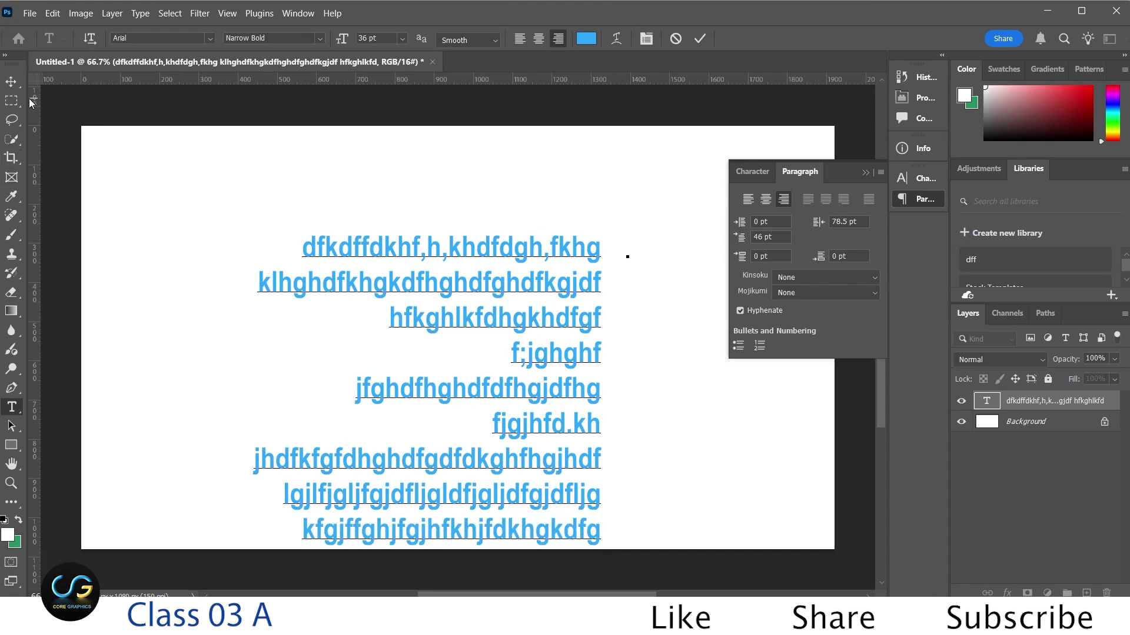
{"action": "left_click", "coordinate": [10, 81]}
{"action": "left_click_drag", "start_coordinate": [446, 257], "coordinate": [453, 218]}
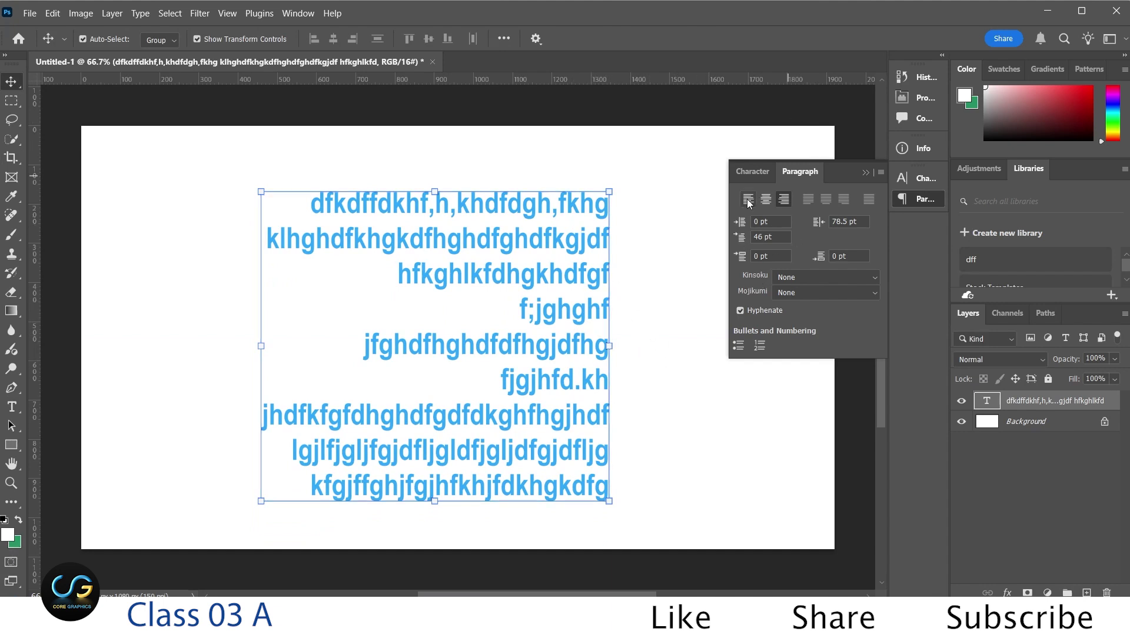
Step: Try leading values of 88 pt, 0.01 pt and 100 pt on the text block, settling on 37 pt
{"action": "left_click", "coordinate": [747, 173]}
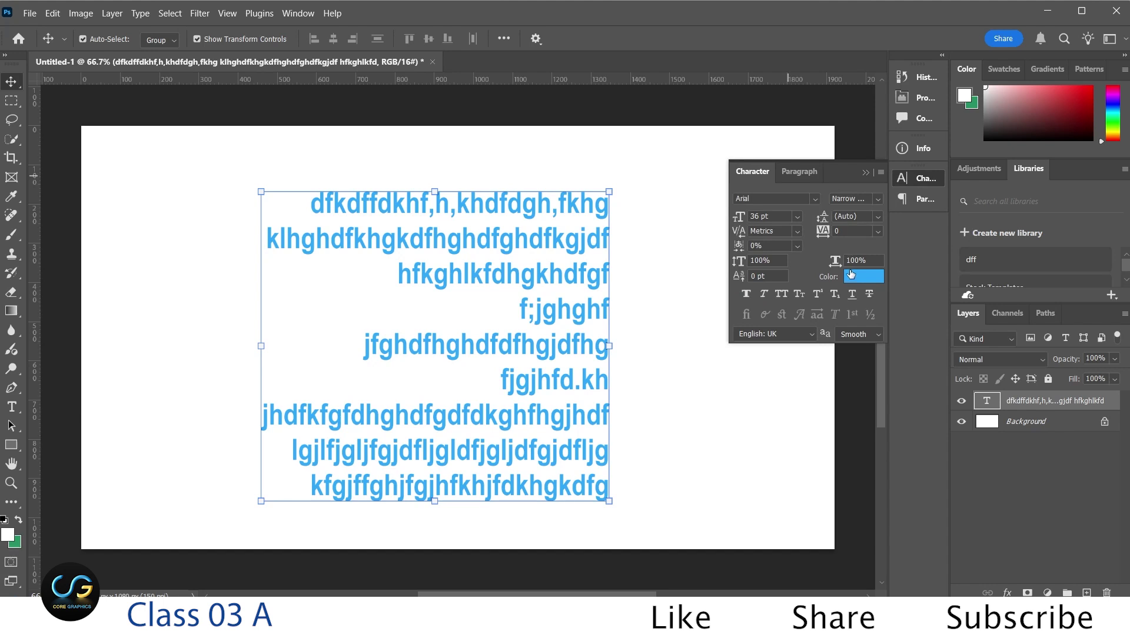
{"action": "left_click_drag", "start_coordinate": [822, 217], "coordinate": [847, 214]}
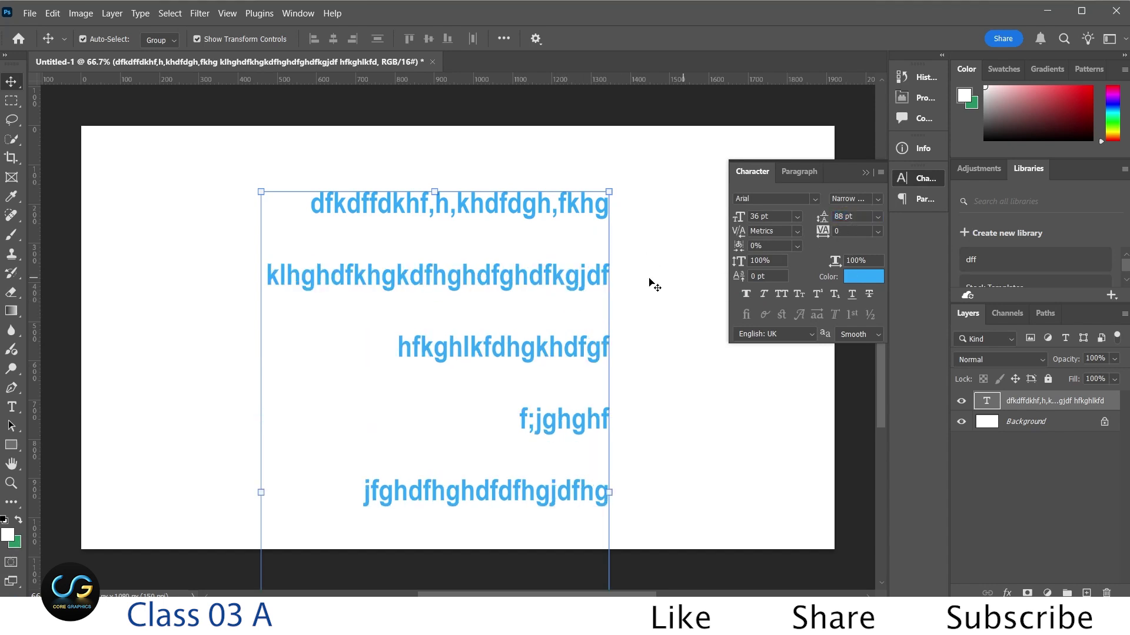
{"action": "left_click", "coordinate": [824, 218]}
{"action": "type", "text": "0.01"}
{"action": "key", "text": "Return"}
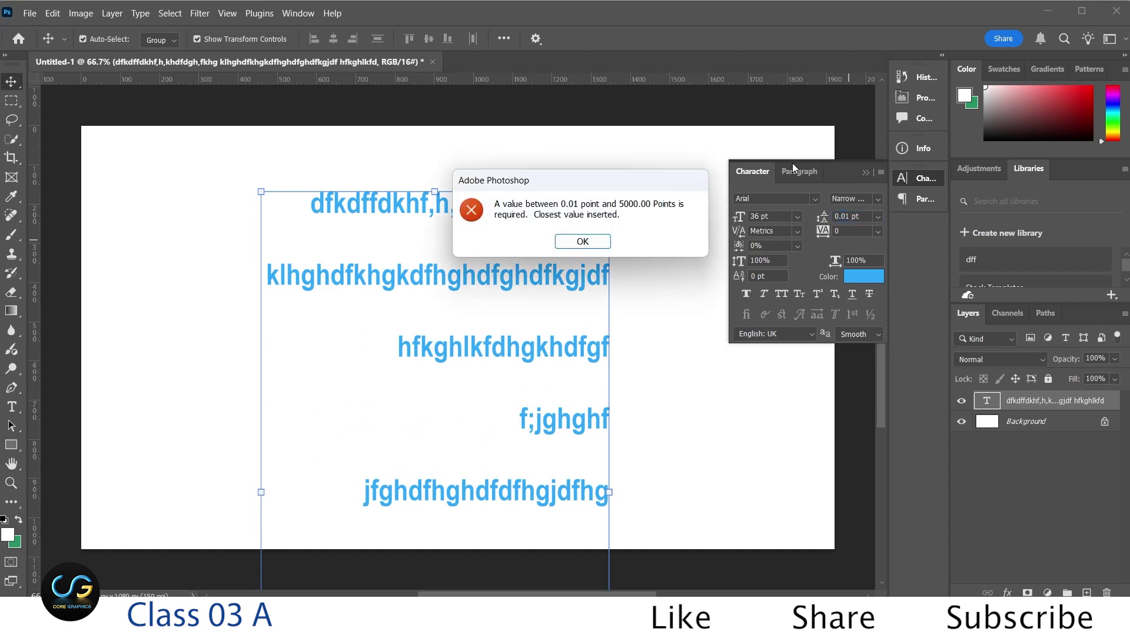
{"action": "left_click", "coordinate": [595, 244]}
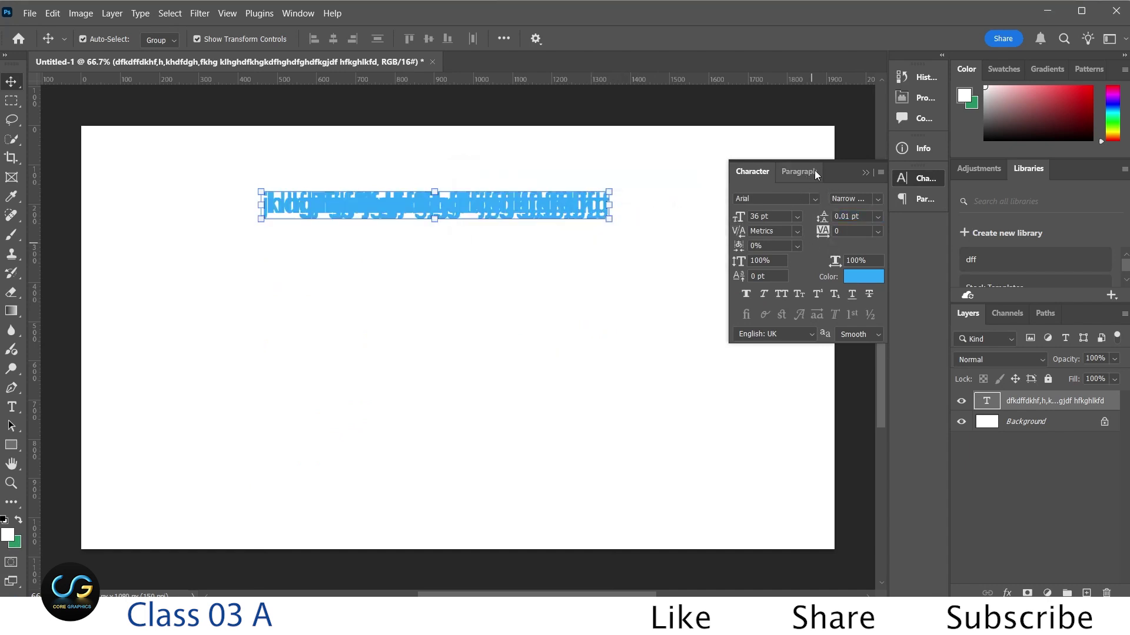
{"action": "left_click", "coordinate": [848, 214]}
{"action": "type", "text": "100"}
{"action": "key", "text": "Return"}
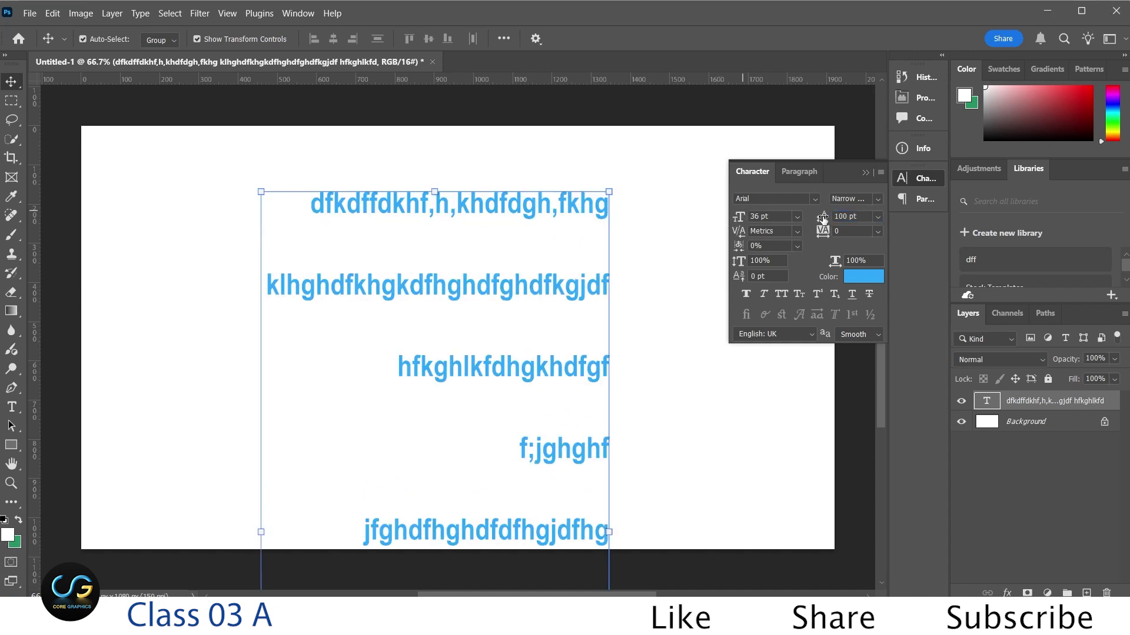
{"action": "left_click_drag", "start_coordinate": [822, 218], "coordinate": [778, 229]}
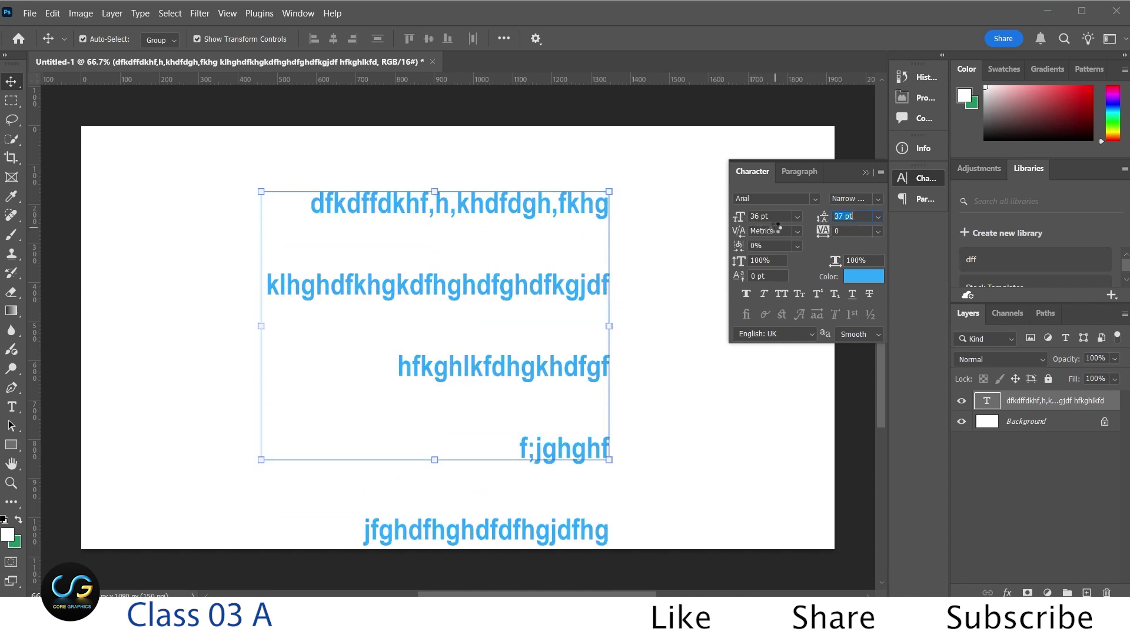
Step: Try a space before paragraph of 5.5 pt on the text block and reset it to 0 pt
{"action": "left_click", "coordinate": [800, 171]}
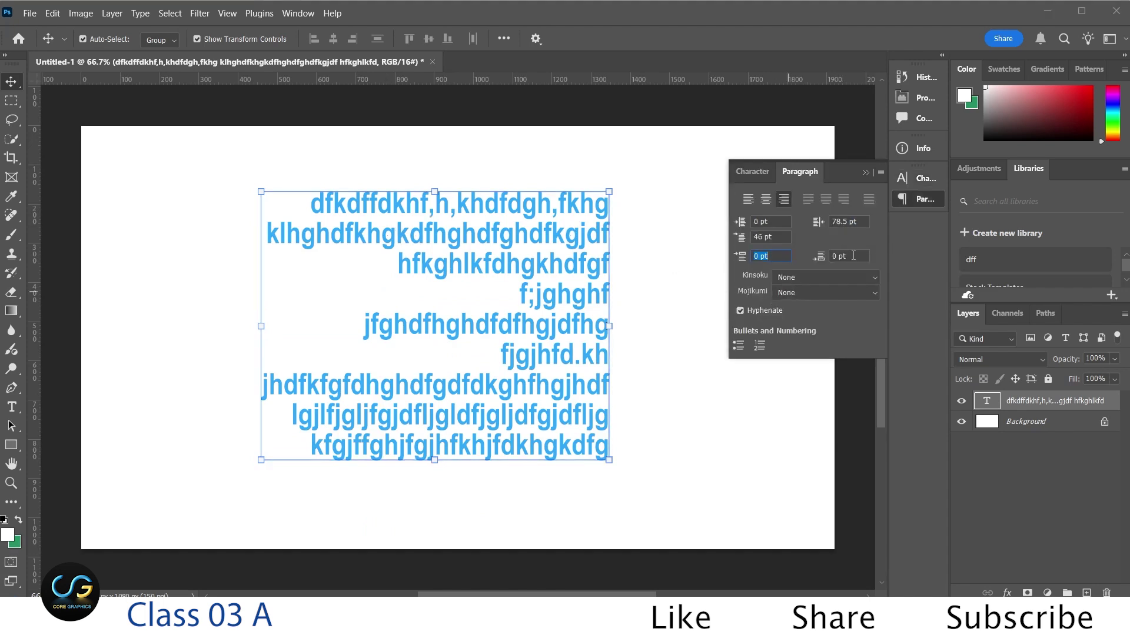
{"action": "mouse_move", "coordinate": [741, 260]}
{"action": "left_mouse_down"}
{"action": "mouse_move", "coordinate": [717, 250]}
{"action": "mouse_move", "coordinate": [739, 241]}
{"action": "mouse_move", "coordinate": [799, 267]}
{"action": "mouse_move", "coordinate": [763, 253]}
{"action": "left_mouse_up"}
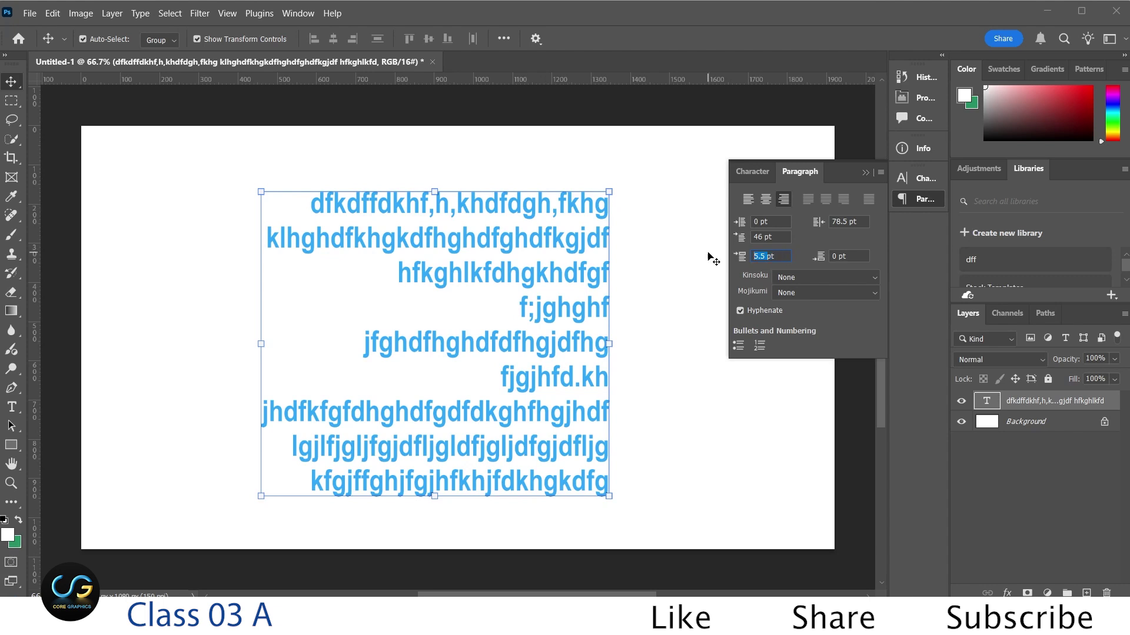
{"action": "type", "text": "0"}
{"action": "key", "text": "Return"}
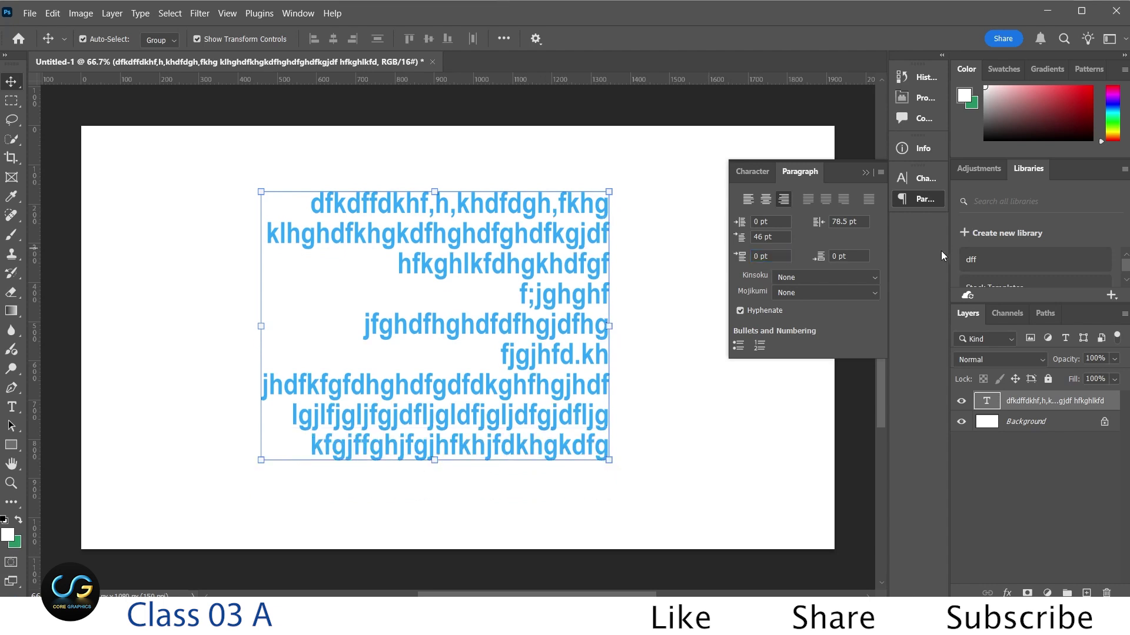
Step: Try a space after paragraph of 4.5 pt on the text block and reset it to 0 pt
{"action": "left_click_drag", "start_coordinate": [822, 259], "coordinate": [830, 255]}
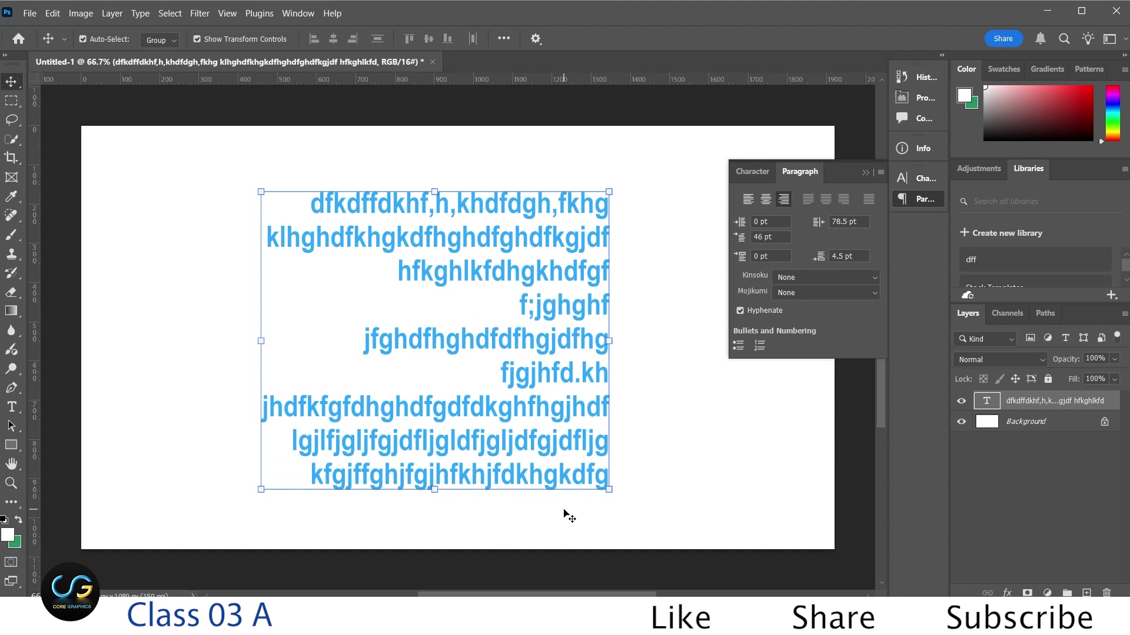
{"action": "left_click", "coordinate": [862, 257]}
{"action": "type", "text": "0"}
{"action": "key", "text": "Return"}
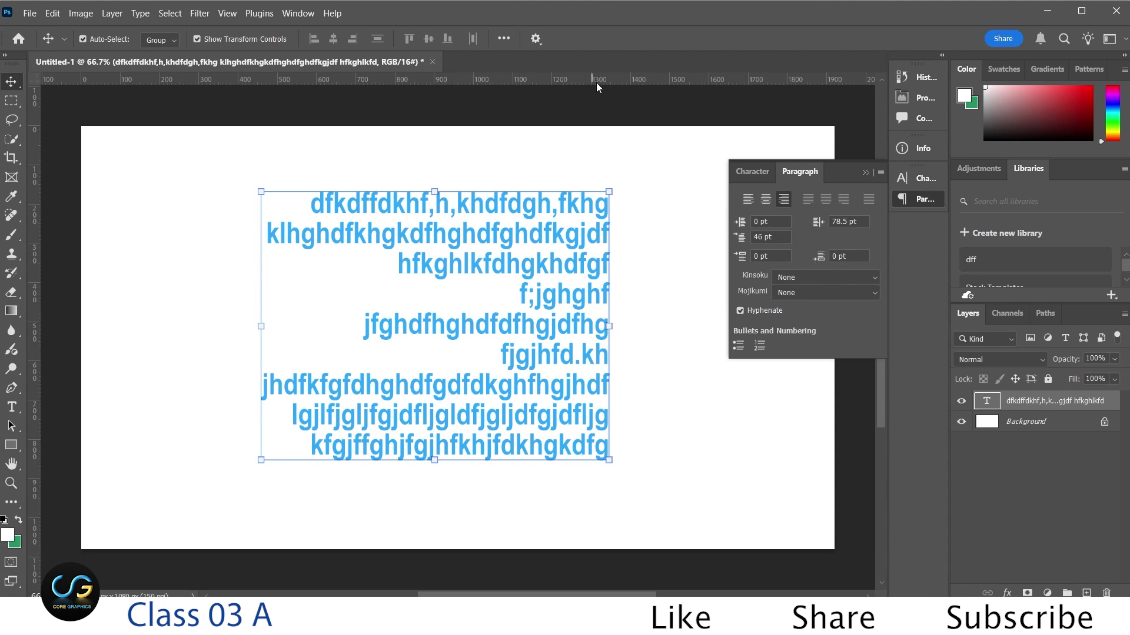
Step: Reset the paragraph indents of the text block to 0, starting with the first-line indent
{"action": "left_click", "coordinate": [768, 237]}
{"action": "type", "text": "0"}
{"action": "key", "text": "Tab"}
{"action": "type", "text": "0"}
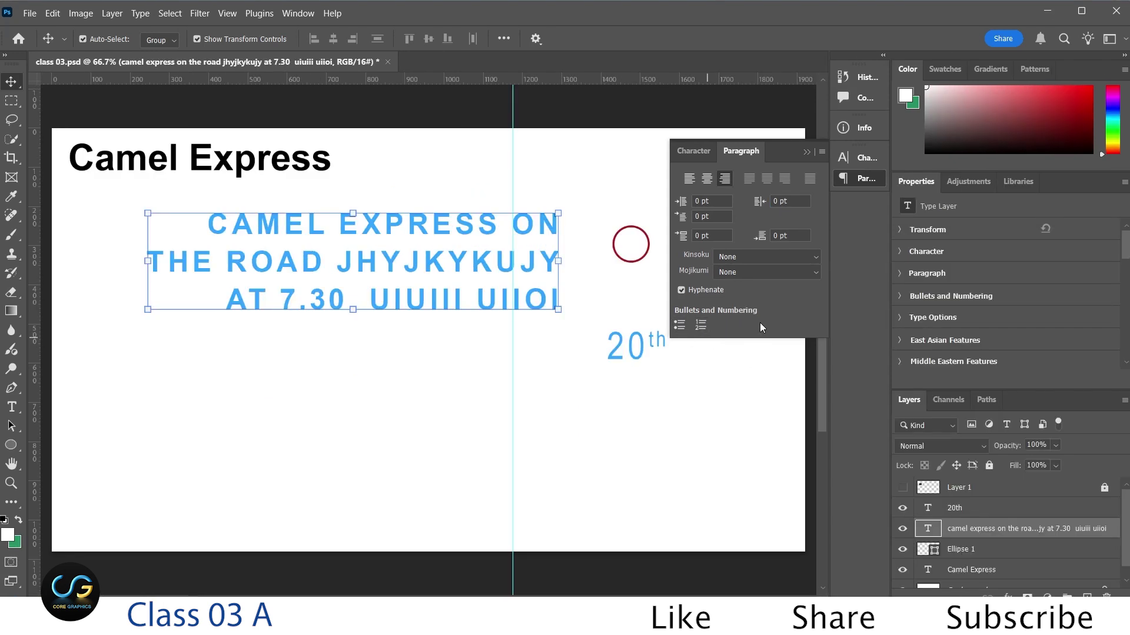
Step: Try numbering and bullets on the line "CAMEL EXPRESS ON" in class 03.psd, and turn both off again
{"action": "double_click", "coordinate": [214, 223]}
{"action": "left_click", "coordinate": [213, 223]}
{"action": "left_click_drag", "start_coordinate": [209, 222], "coordinate": [558, 224]}
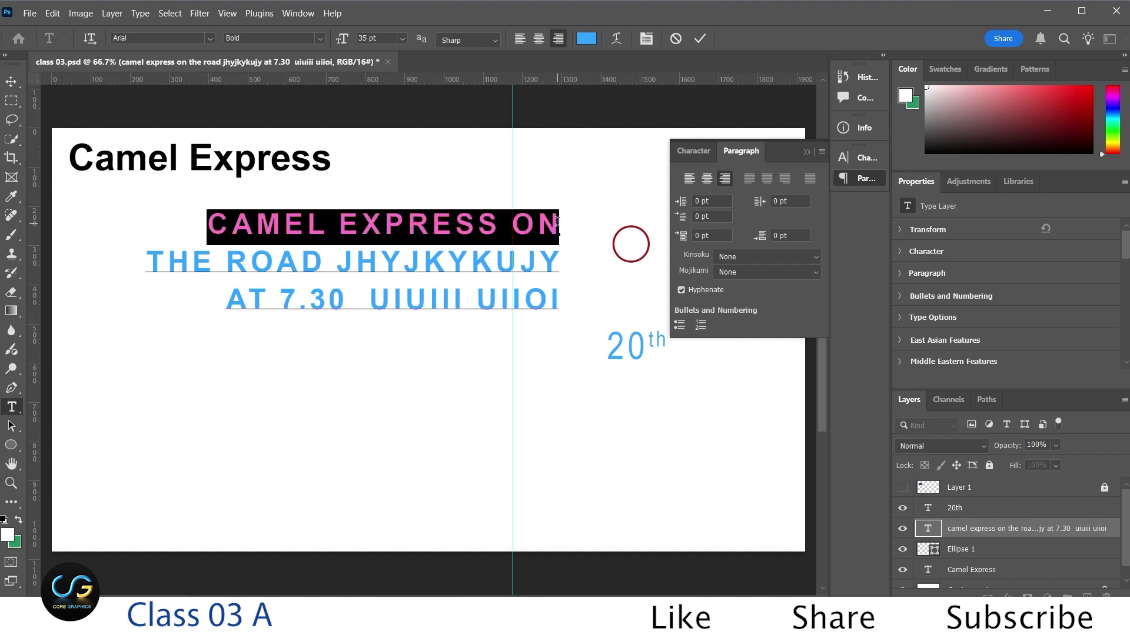
{"action": "left_click", "coordinate": [700, 326]}
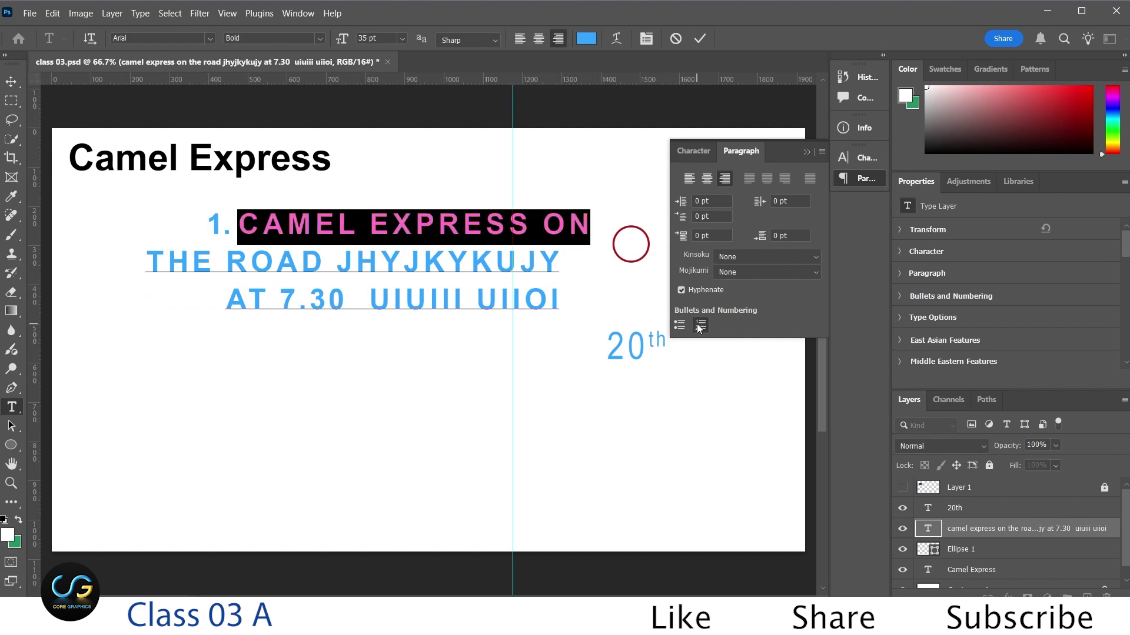
{"action": "left_click", "coordinate": [700, 325]}
{"action": "left_click", "coordinate": [678, 325]}
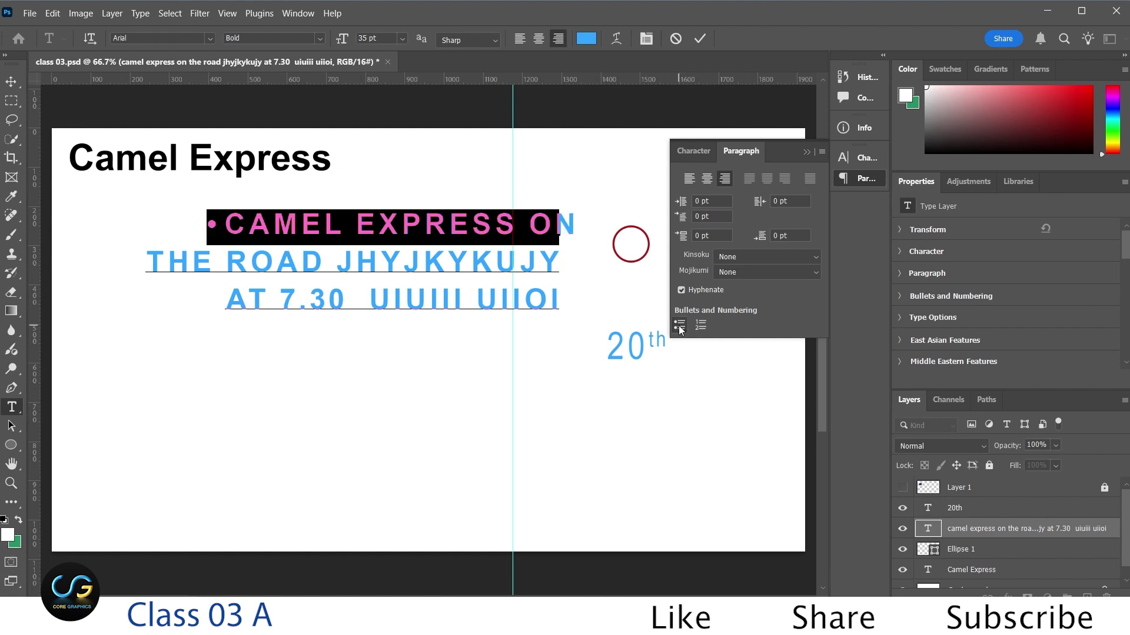
{"action": "left_click", "coordinate": [680, 329]}
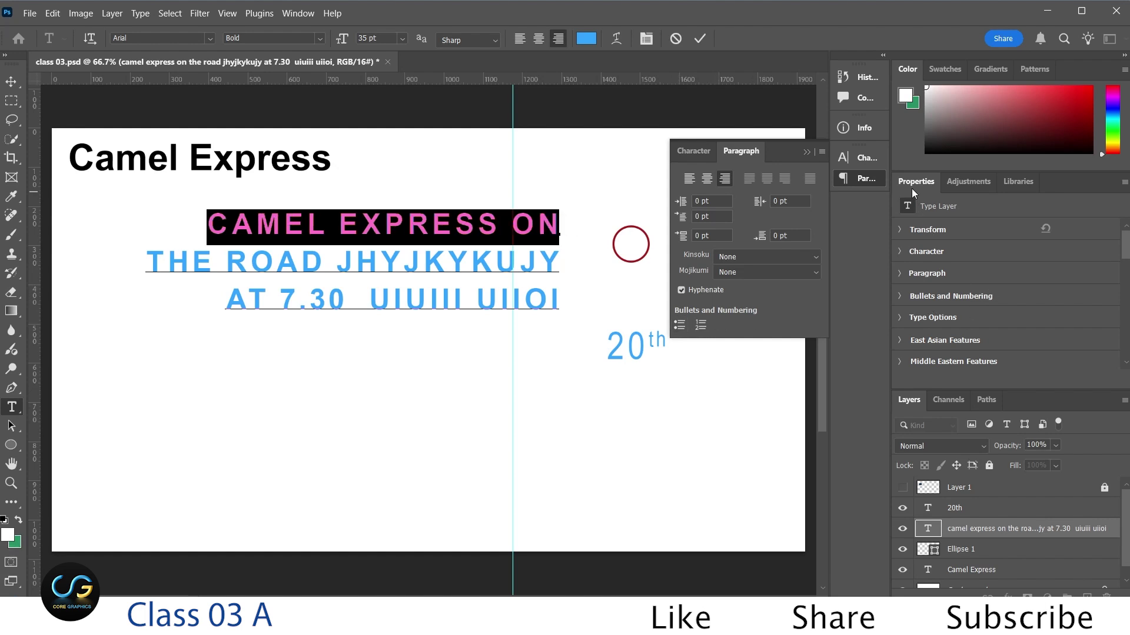
Step: Leave text editing and move the three-line "CAMEL EXPRESS ON THE ROAD" text block slightly down
{"action": "left_click", "coordinate": [11, 82]}
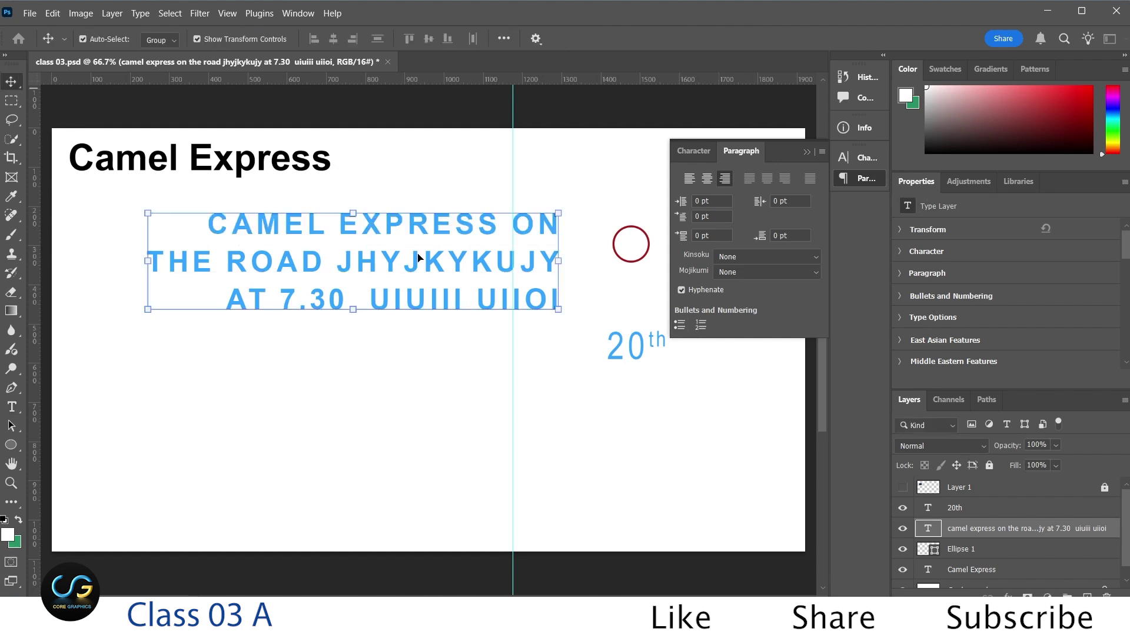
{"action": "mouse_move", "coordinate": [419, 231]}
{"action": "left_mouse_down"}
{"action": "mouse_move", "coordinate": [441, 222]}
{"action": "mouse_move", "coordinate": [438, 235]}
{"action": "left_mouse_up"}
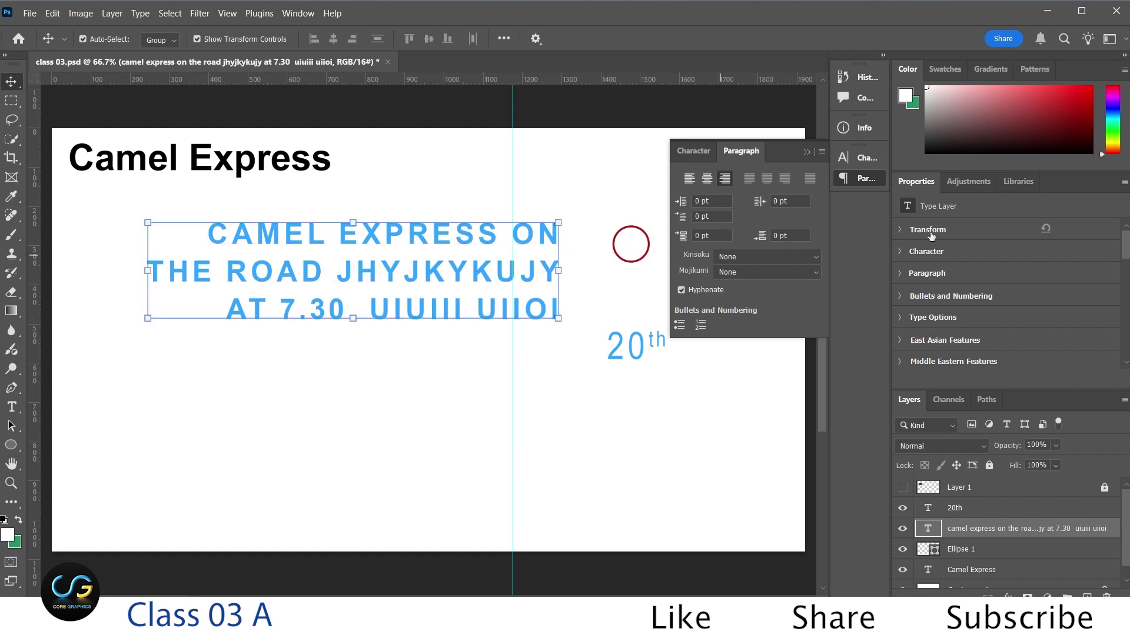